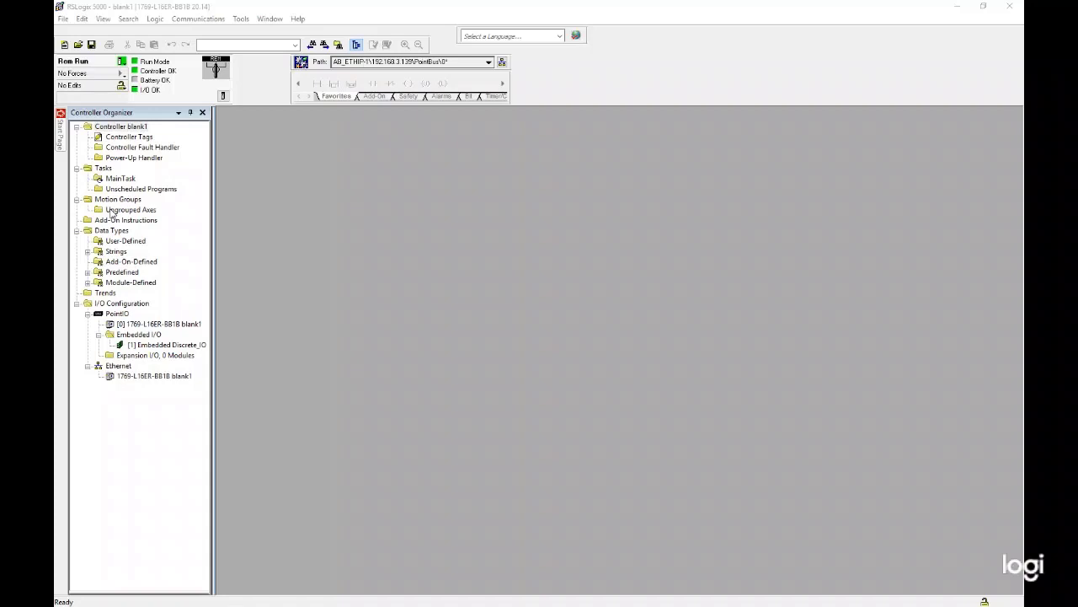
- Take the project offline and select MainProgramQSG.L5X to import into MainTask
left_click(121, 63)
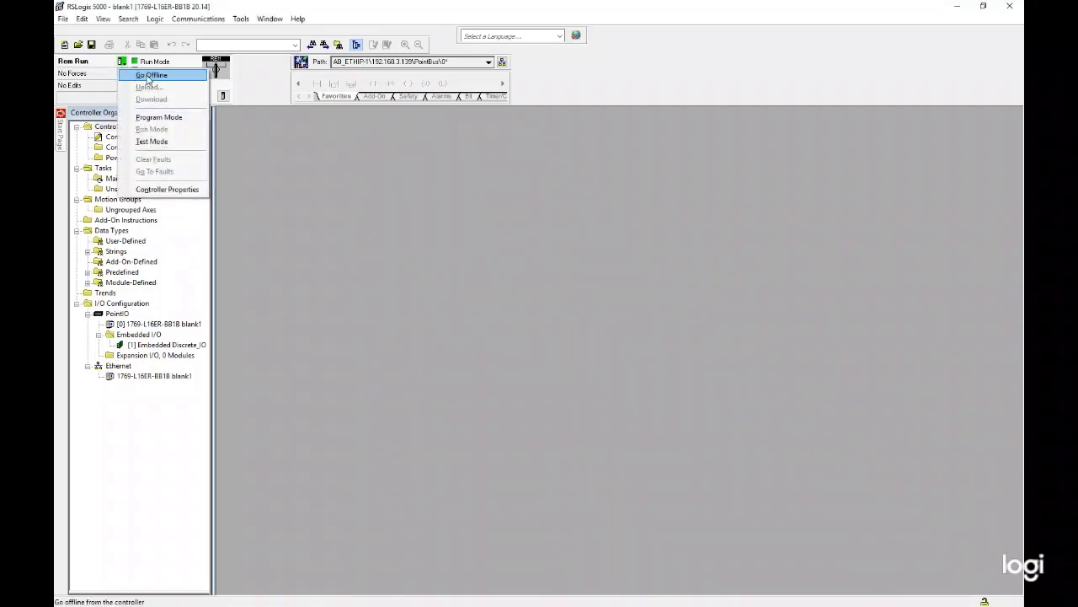
left_click(145, 78)
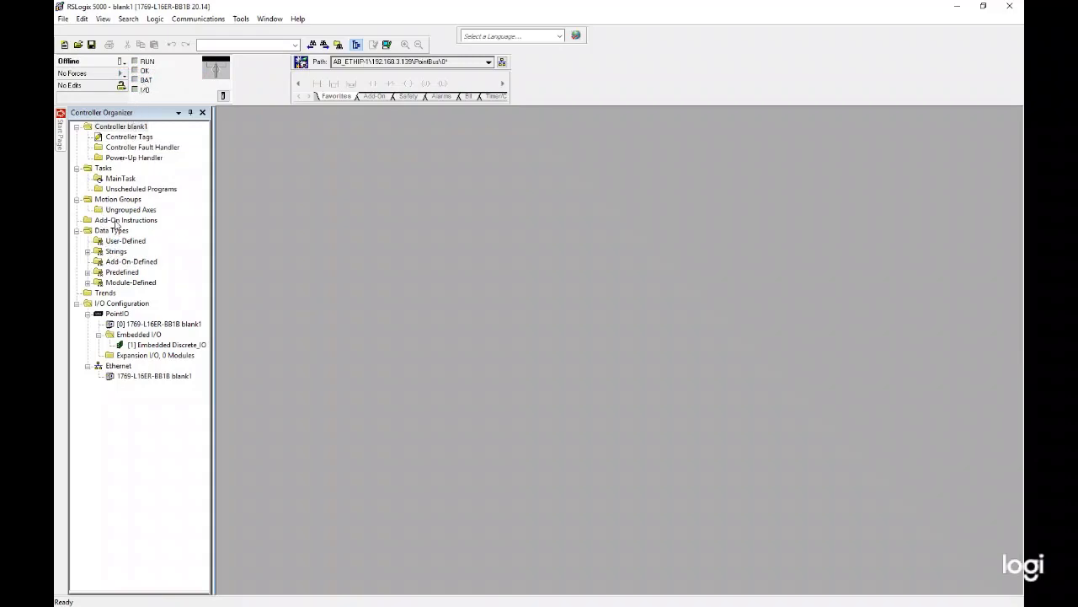
right_click(123, 181)
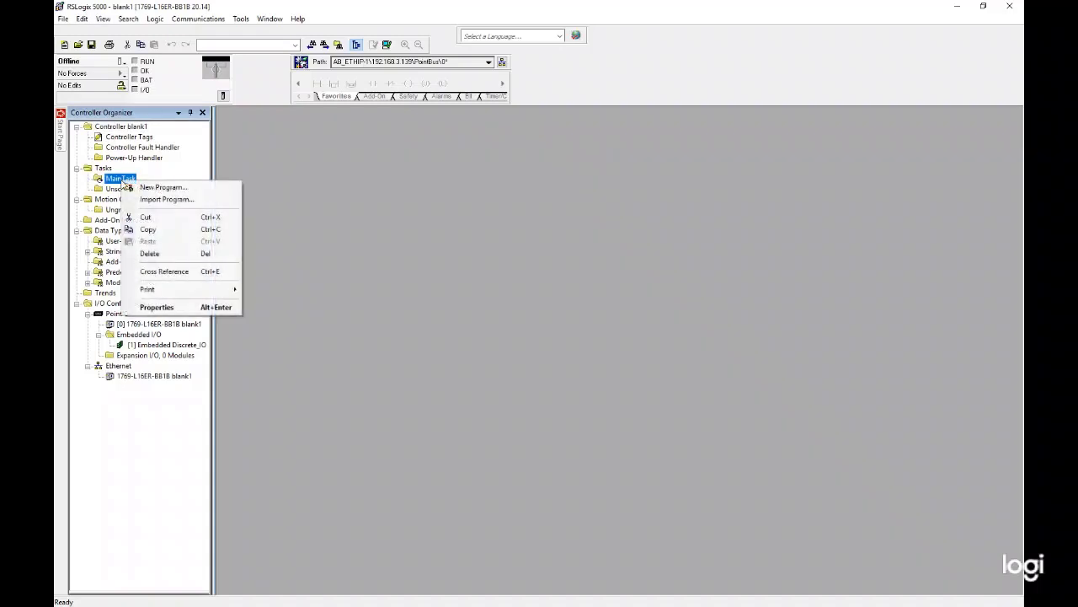
left_click(146, 199)
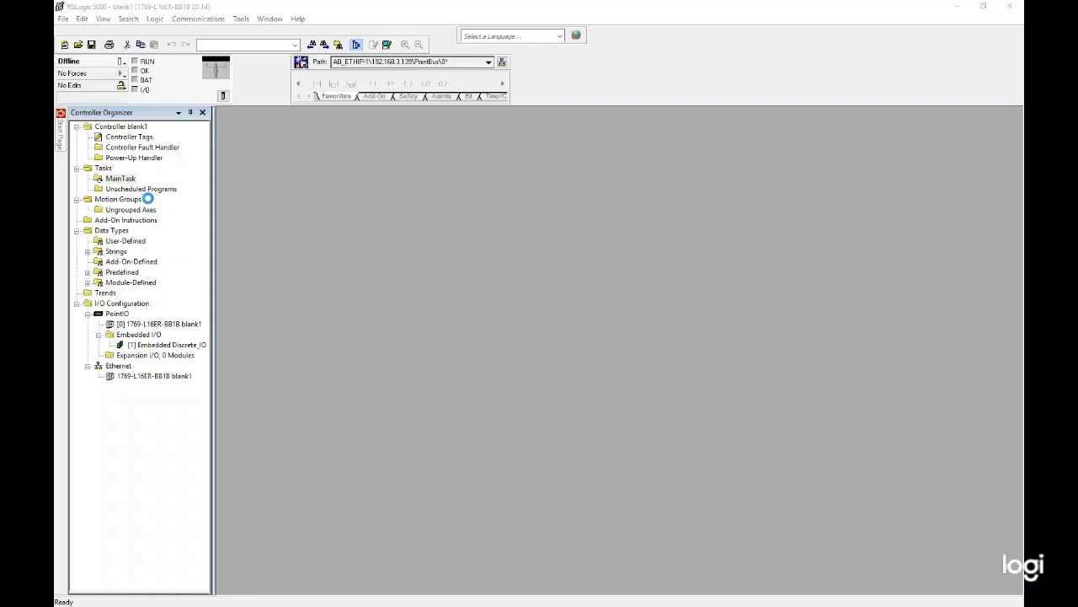
left_click(489, 241)
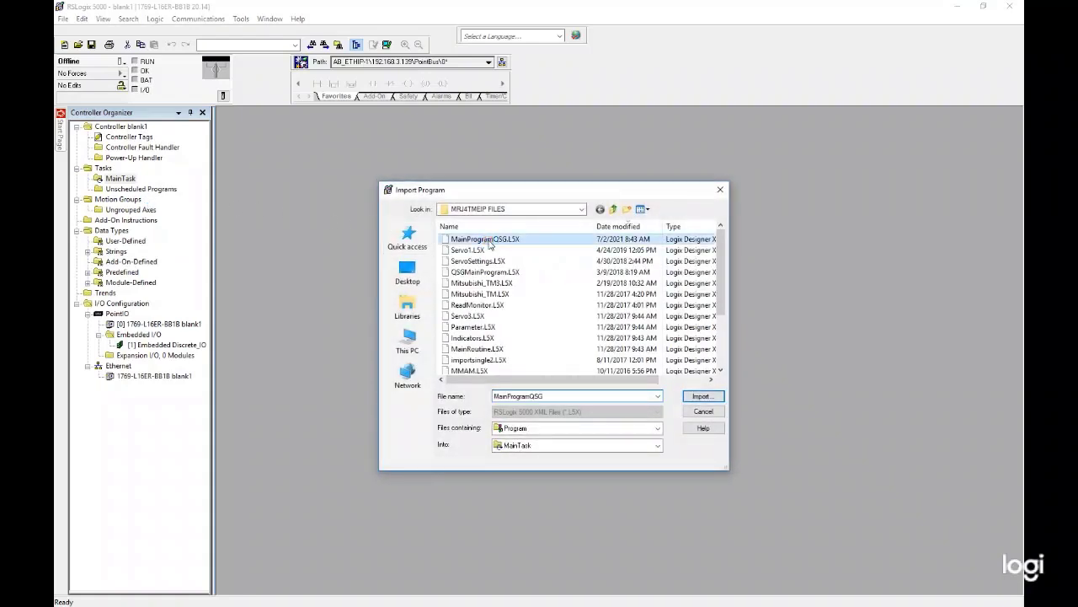
- Import MainProgram with its Mitsubishi add-on instructions, accepting the default import configuration
left_click(706, 399)
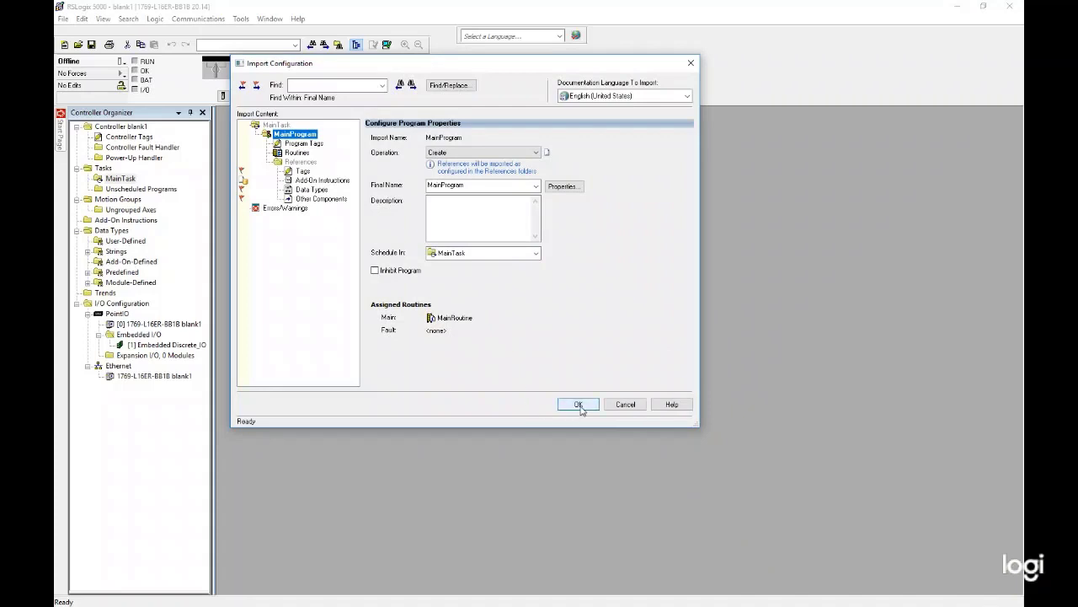
left_click(580, 407)
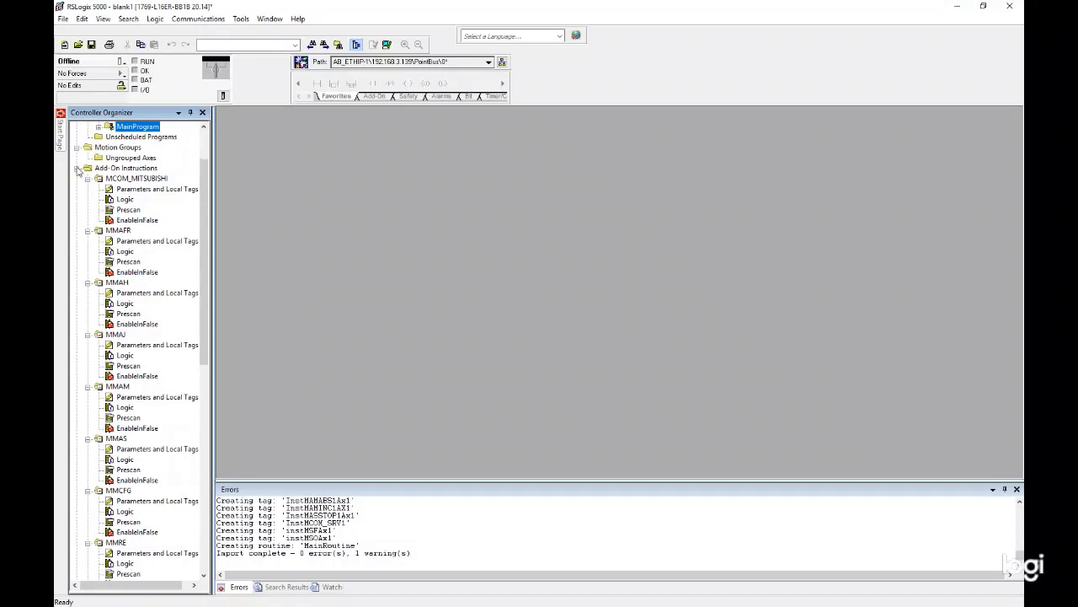
- Collapse Add-On Instructions and open MainProgram's MainRoutine ladder showing the MCOM_MITSUBISHI and MMCFG blocks
left_click(77, 169)
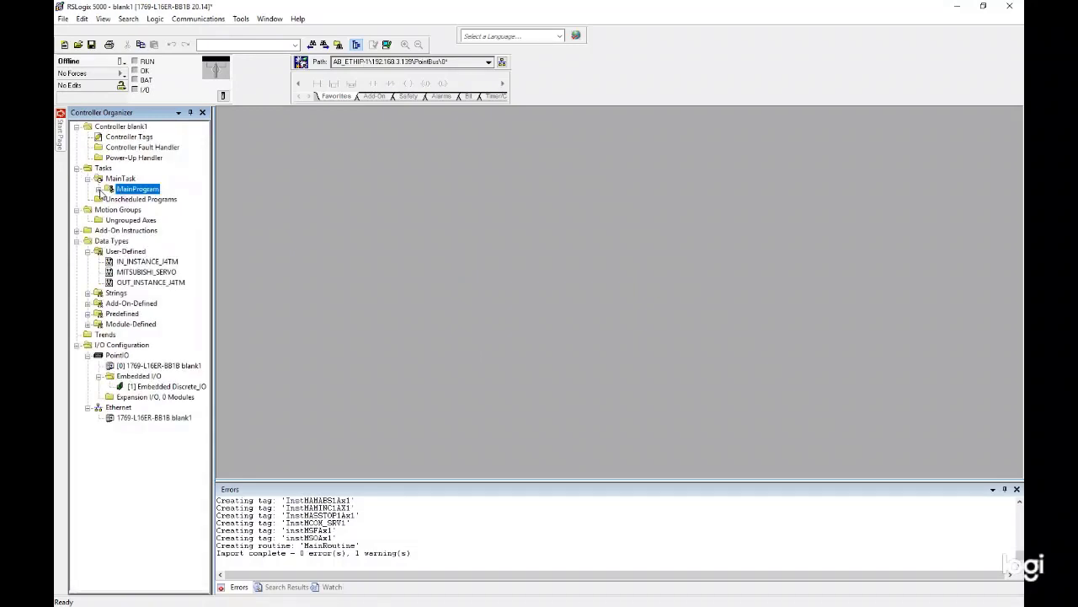
left_click(98, 188)
left_click(136, 210)
double_click(139, 210)
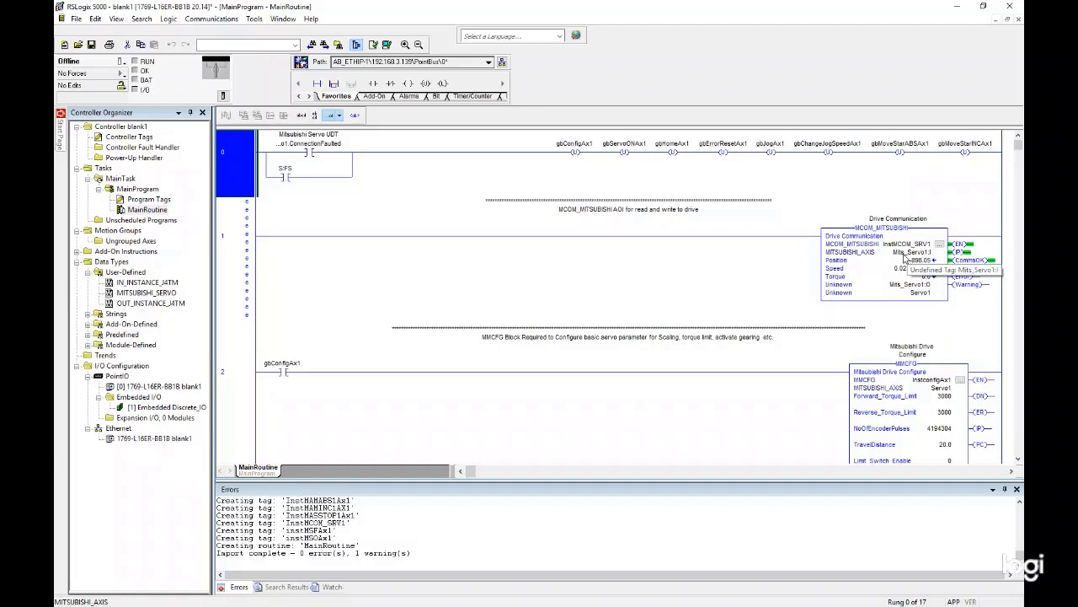
left_click(119, 430)
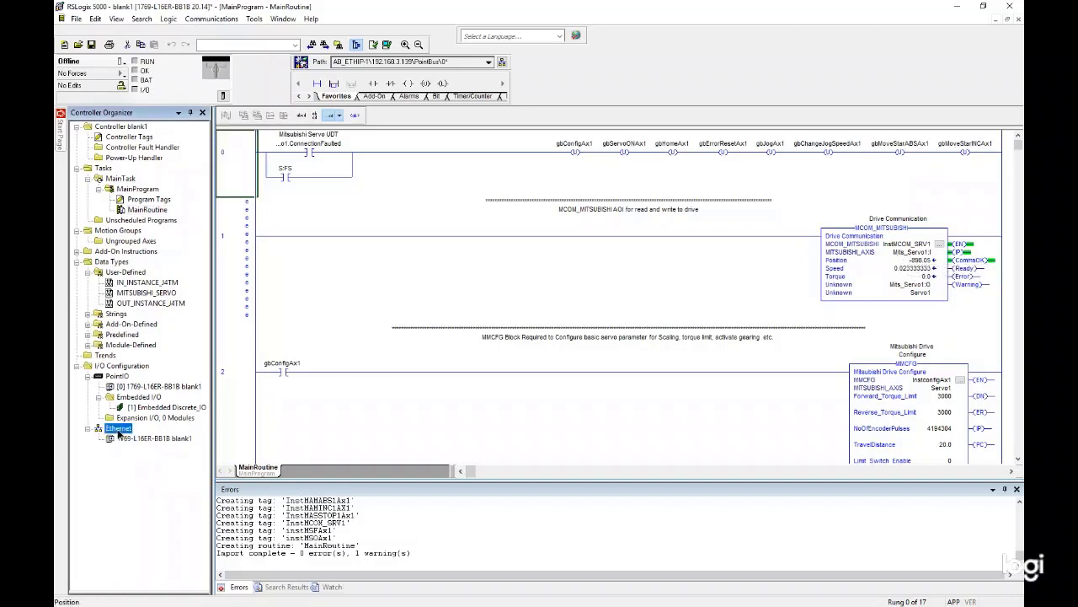
- Add a new module under Ethernet, searching 'tm' and creating an MR-J4-TM servo amplifier
right_click(119, 431)
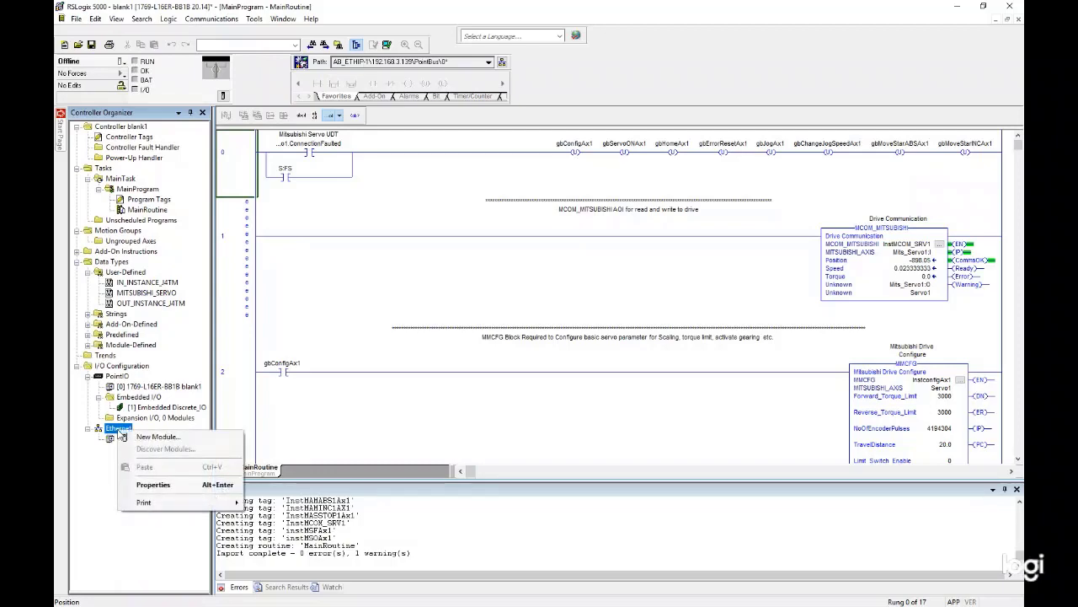
left_click(139, 438)
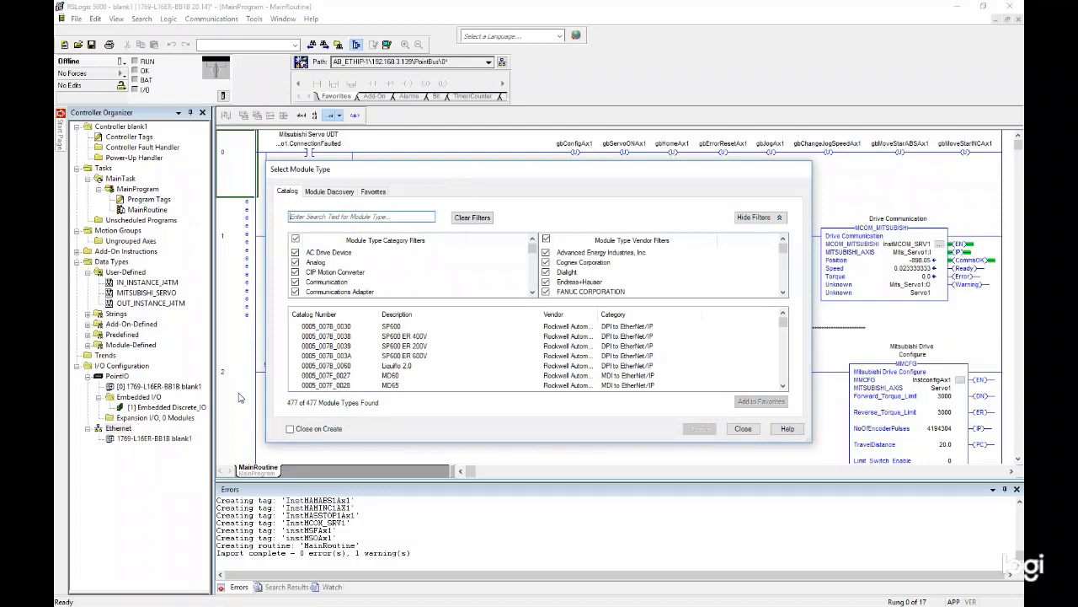
left_click(340, 216)
type("tm")
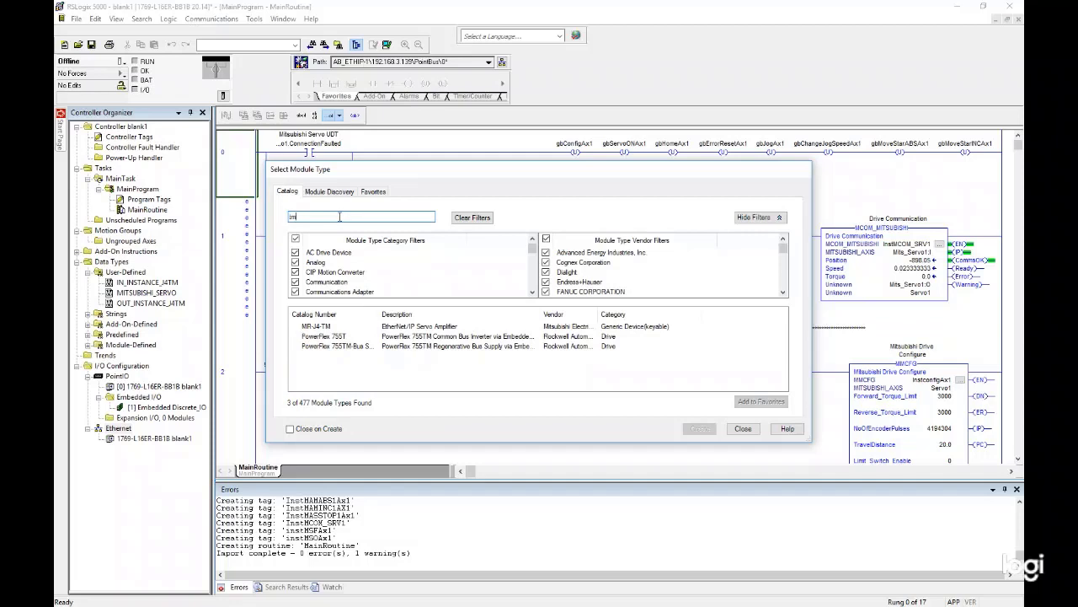
left_click(324, 327)
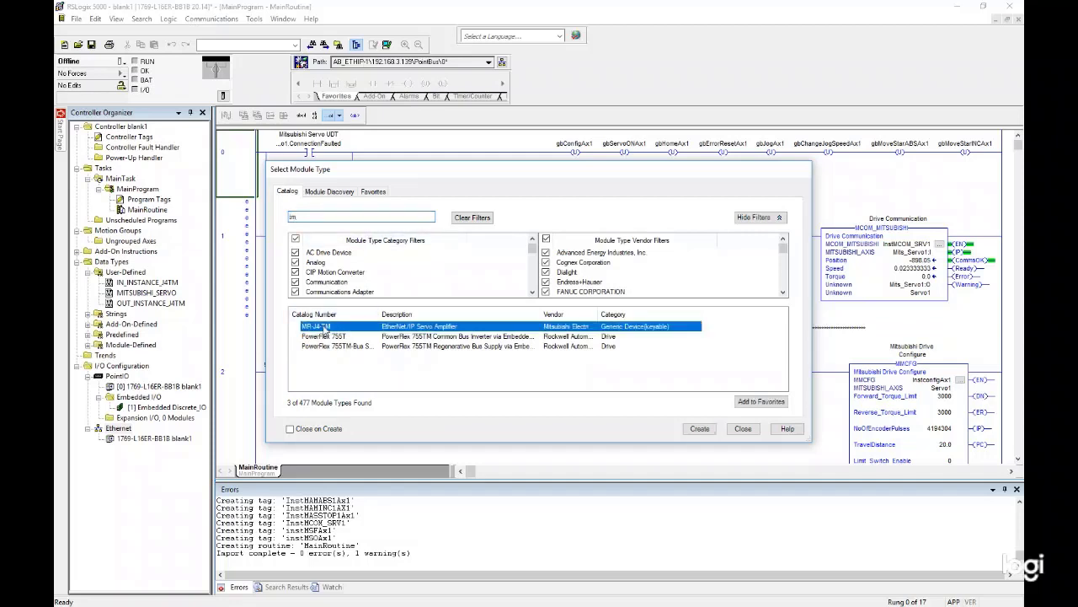
left_click(702, 429)
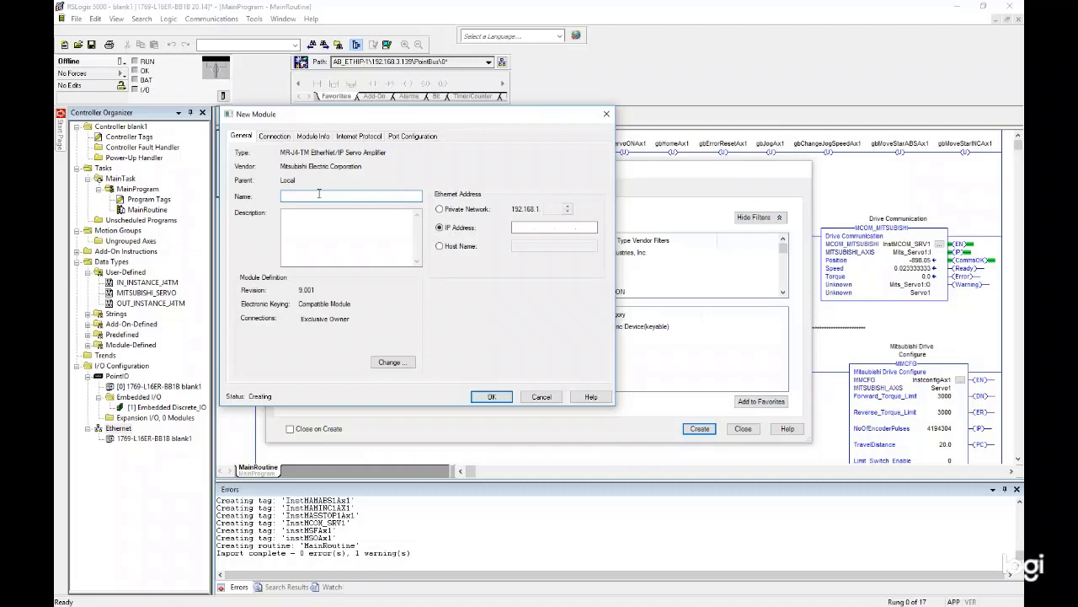
- Name the servo module Mits_Servo1 and enter IP address 192.168.3.150
type("M")
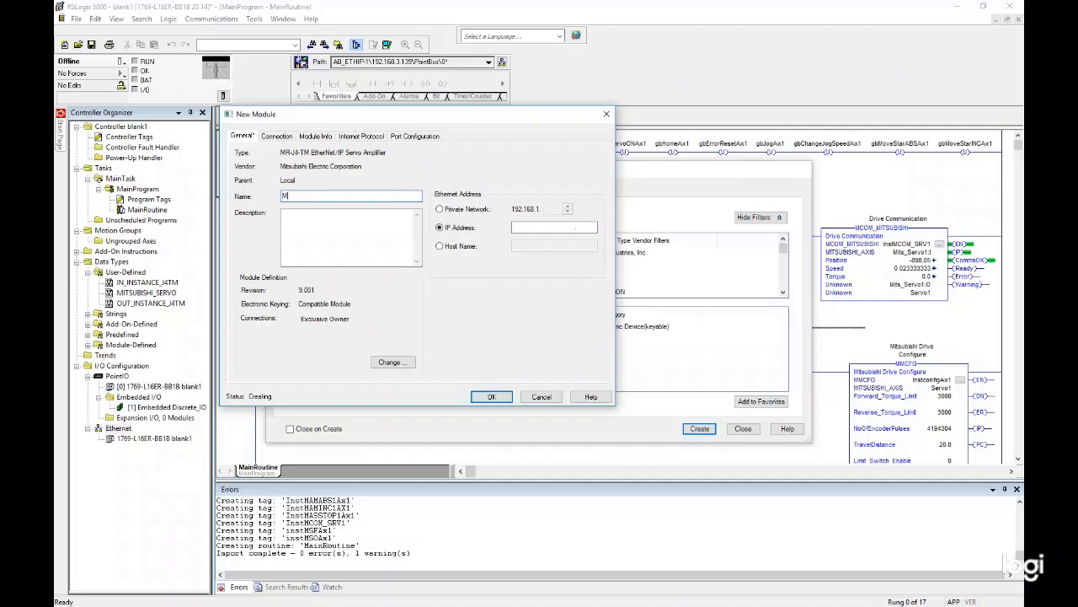
type("its_Servo1")
left_click(511, 229)
type("192 . 168 . 003 . 150")
- Change the module definition to revision 2 with Disable Keying, then finish adding Mits_Servo1
left_click(403, 363)
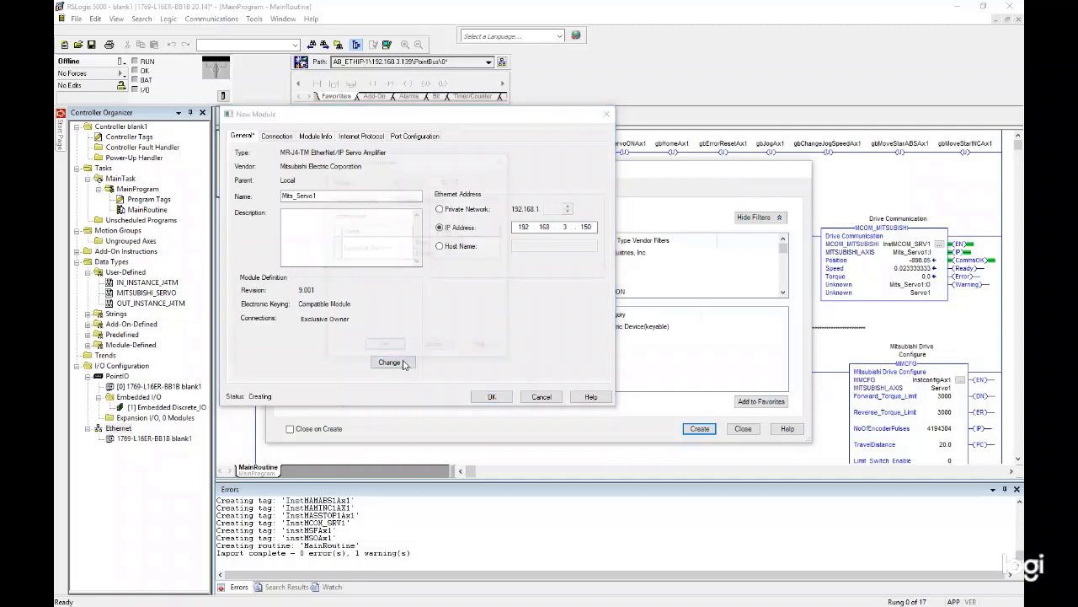
left_click(421, 180)
scroll(409, 206, "up", 2)
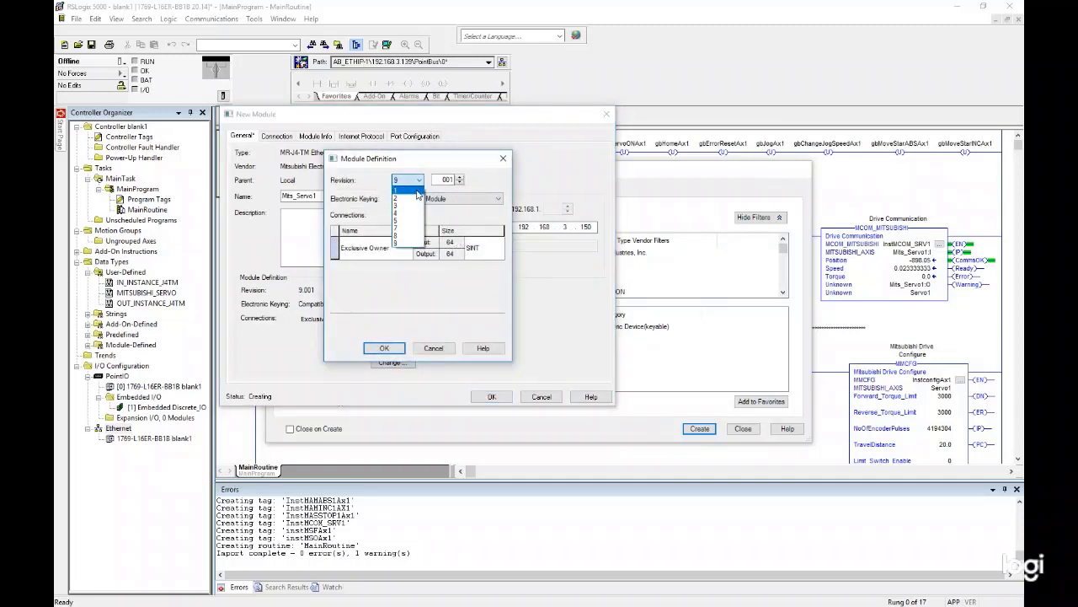
left_click(411, 198)
left_click(441, 199)
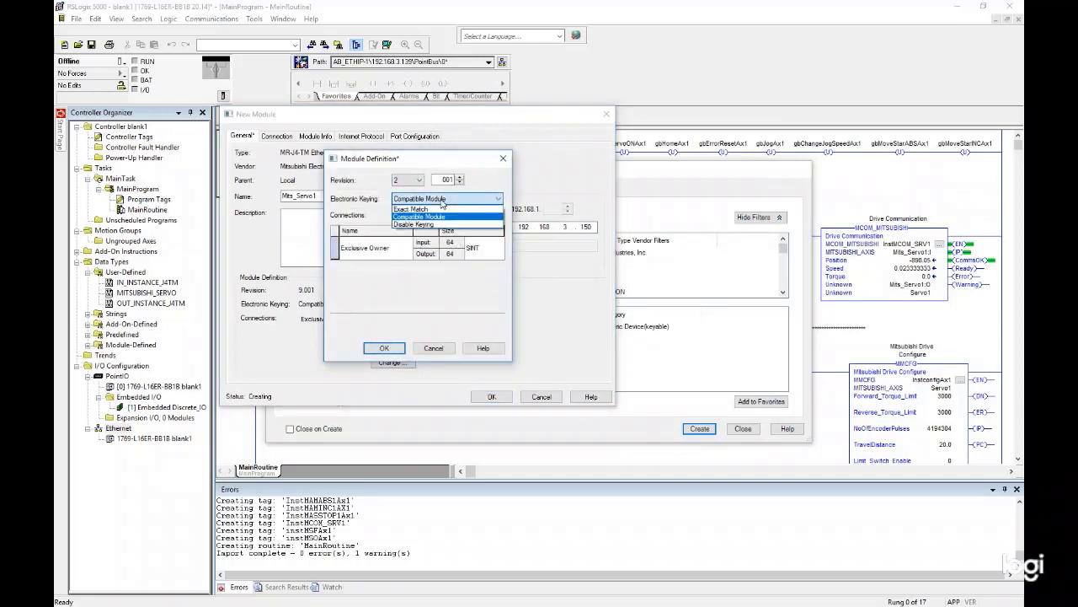
left_click(426, 226)
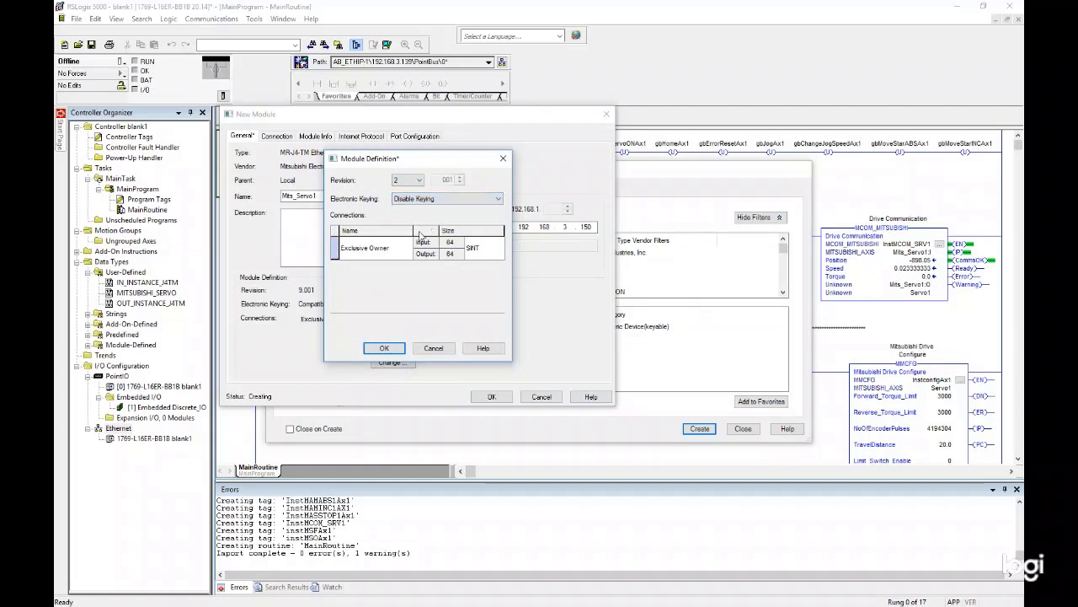
left_click(384, 347)
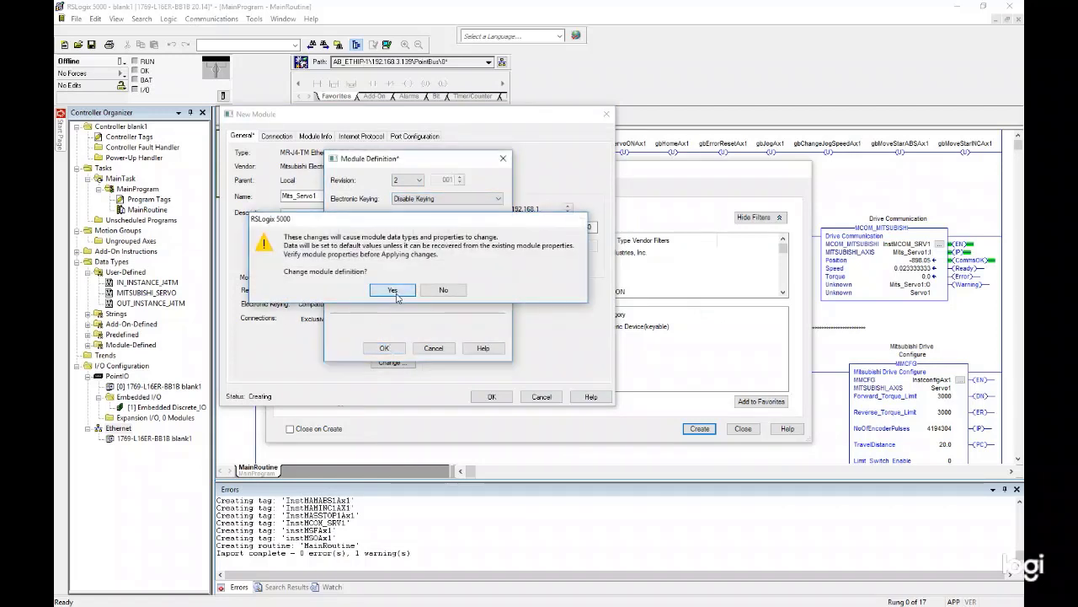
left_click(392, 290)
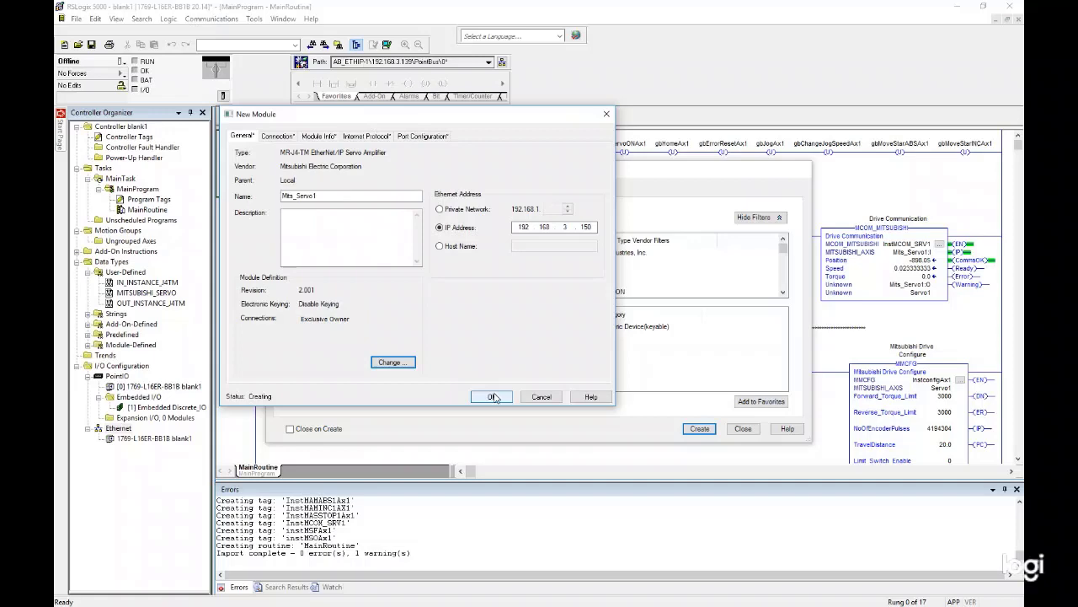
left_click(494, 396)
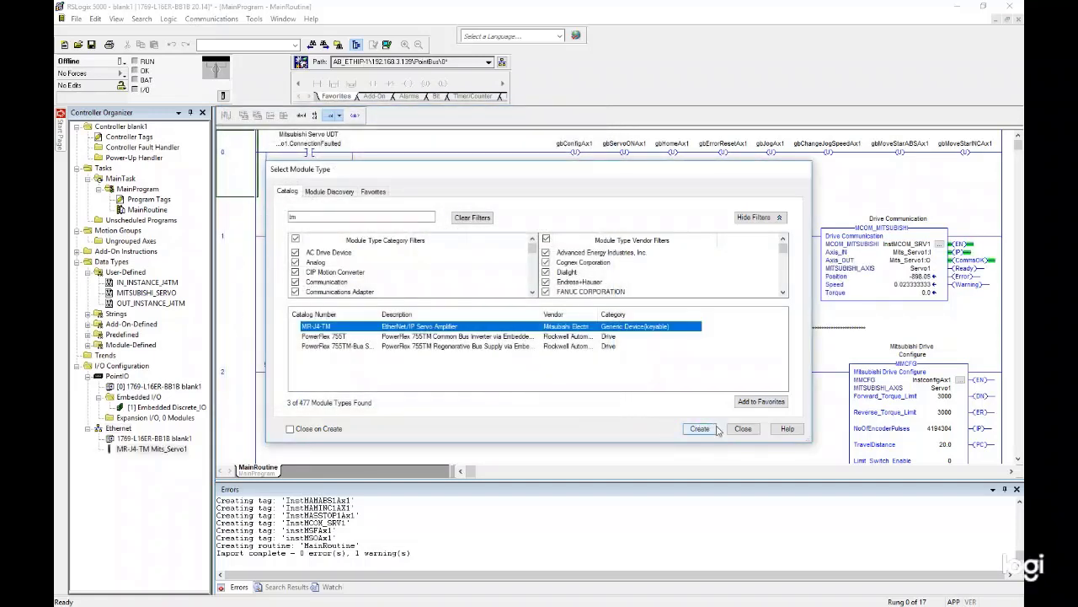
left_click(743, 431)
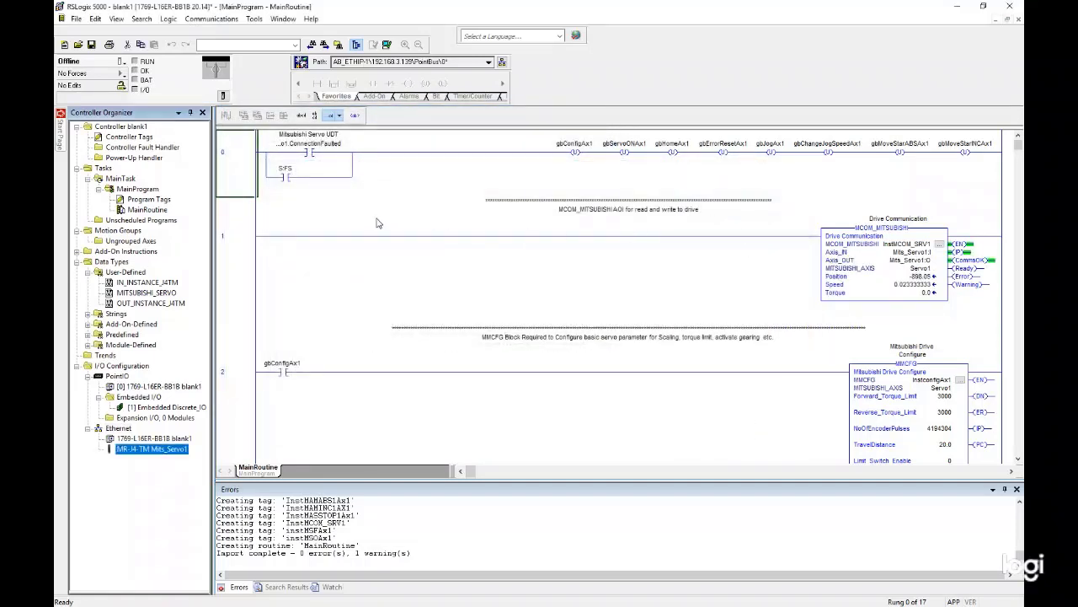
- Download blank1 to the controller, finishing with 0 errors and 29 warnings
left_click(120, 64)
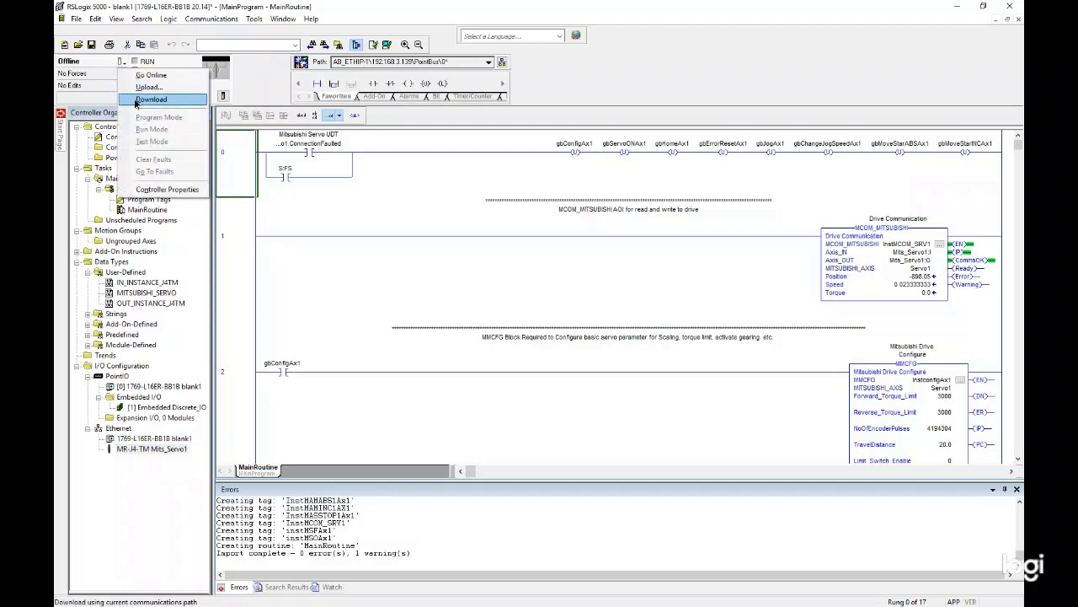
left_click(135, 100)
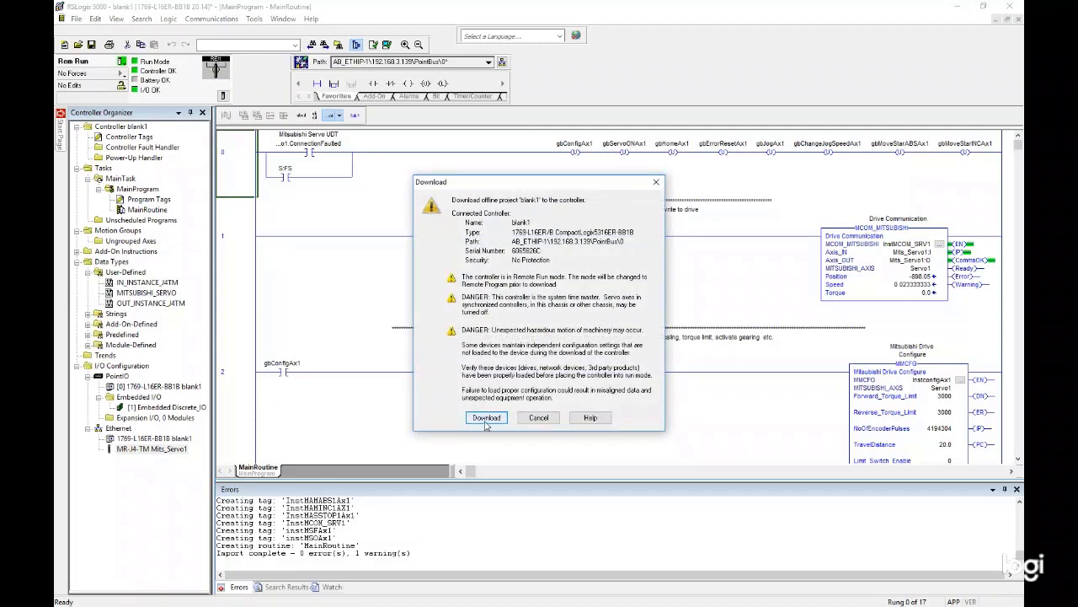
left_click(485, 418)
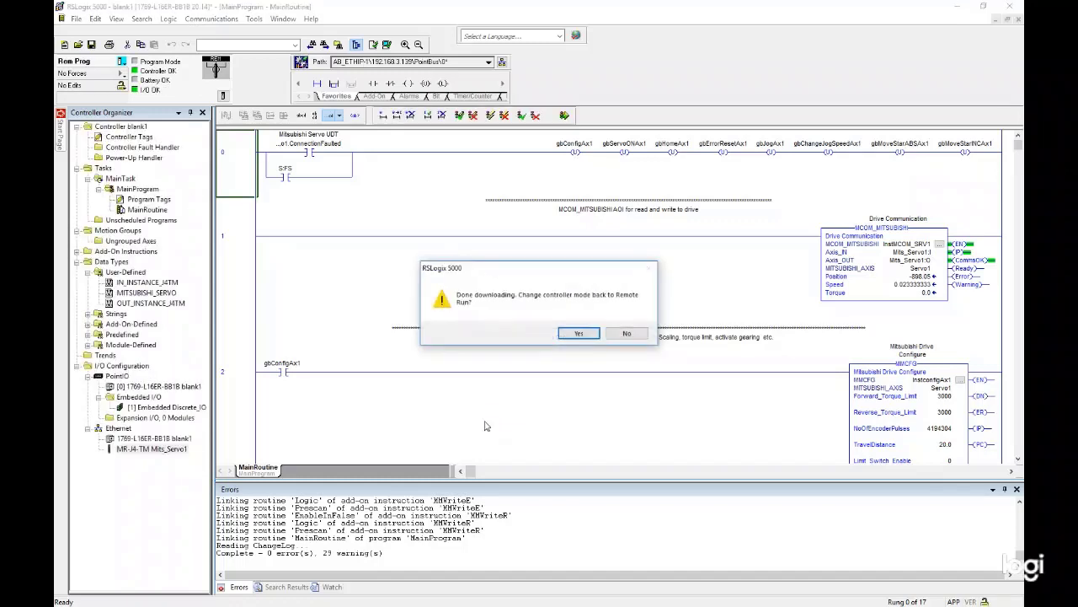
- Answer Yes to the post-download prompt to return the controller to Remote Run
left_click(578, 336)
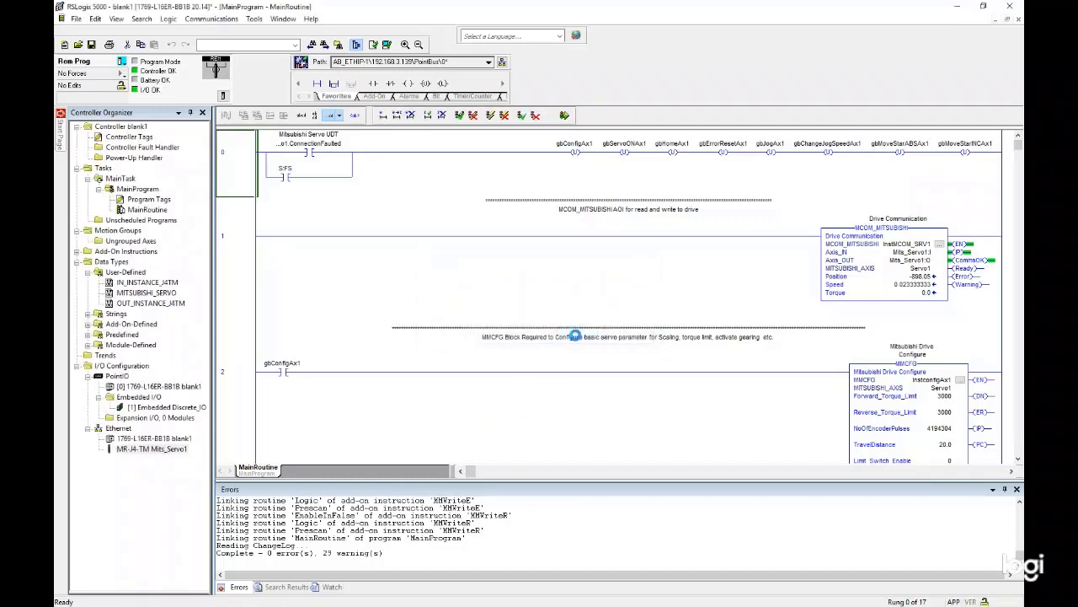